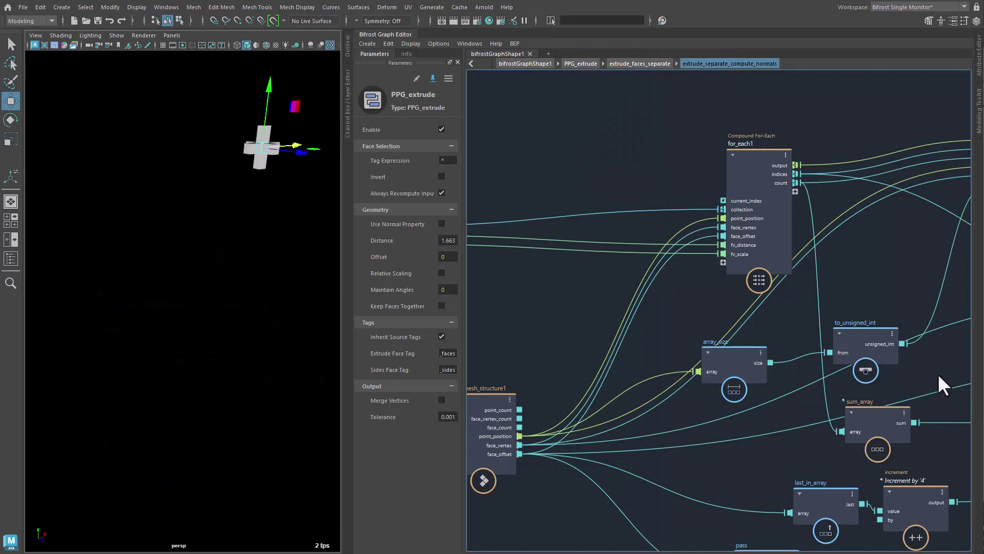
Add watchpoints on the wires into running_point_count and the for_each node.
middle_drag(938, 374, 743, 378)
middle_drag(848, 347, 737, 343)
scroll(724, 334, up, 2)
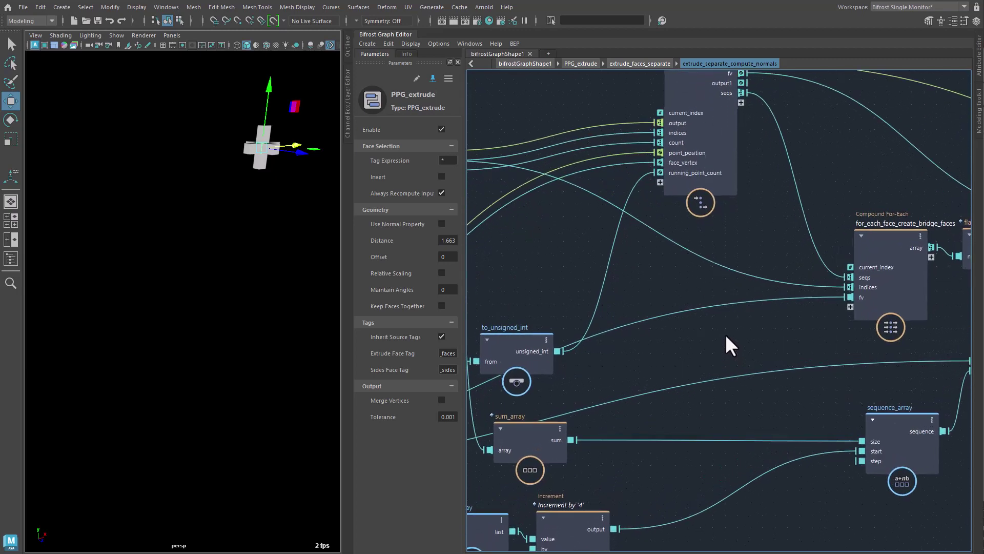
click(604, 288)
right_click(608, 270)
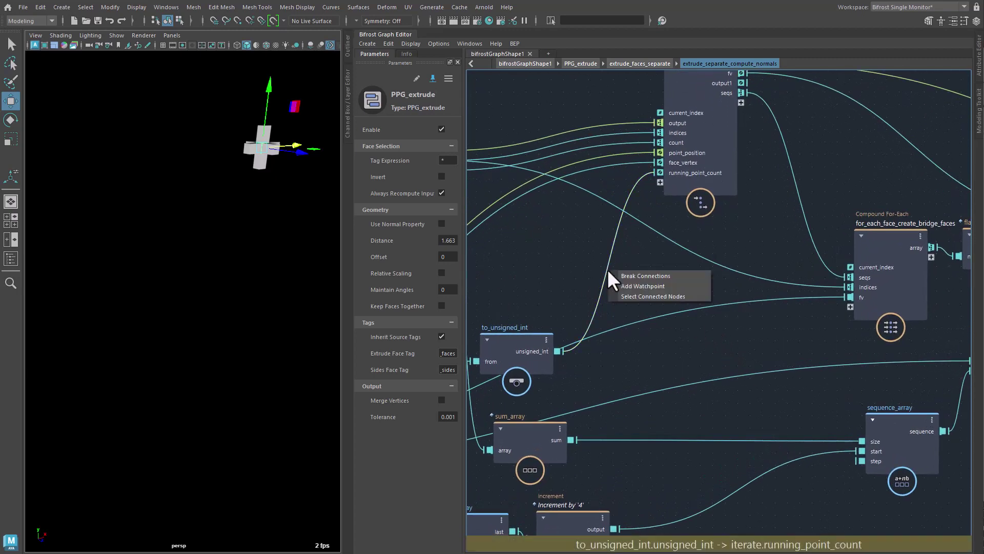
click(646, 285)
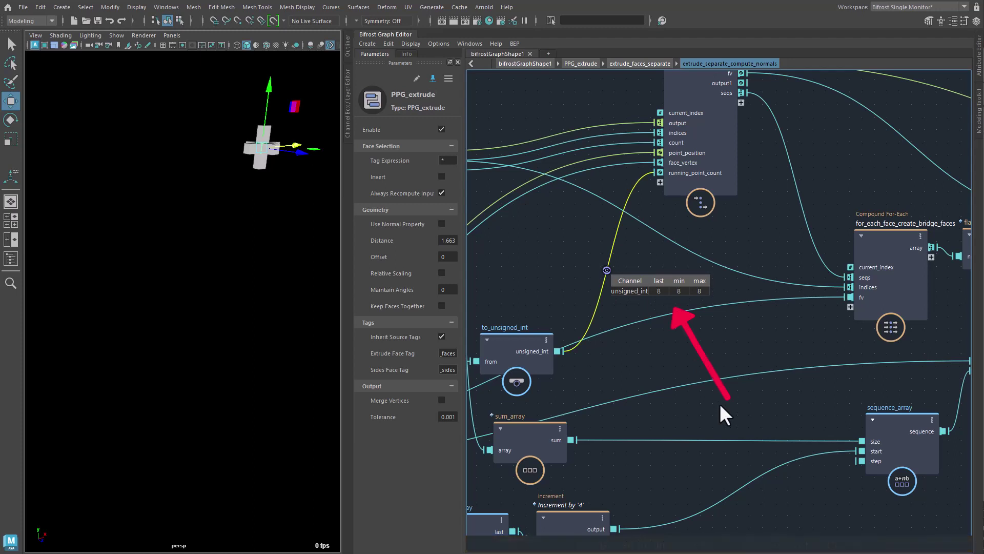
click(678, 249)
right_click(659, 230)
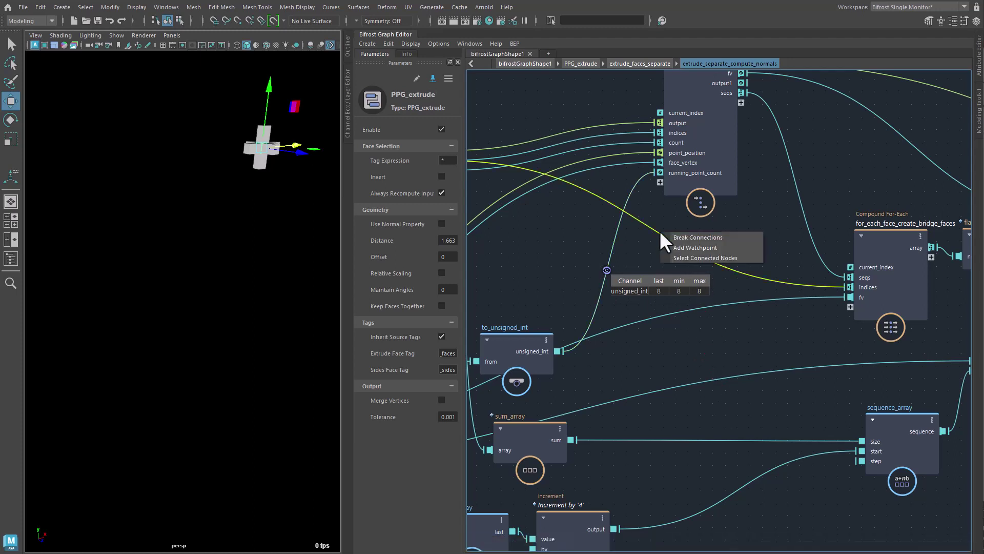
click(681, 247)
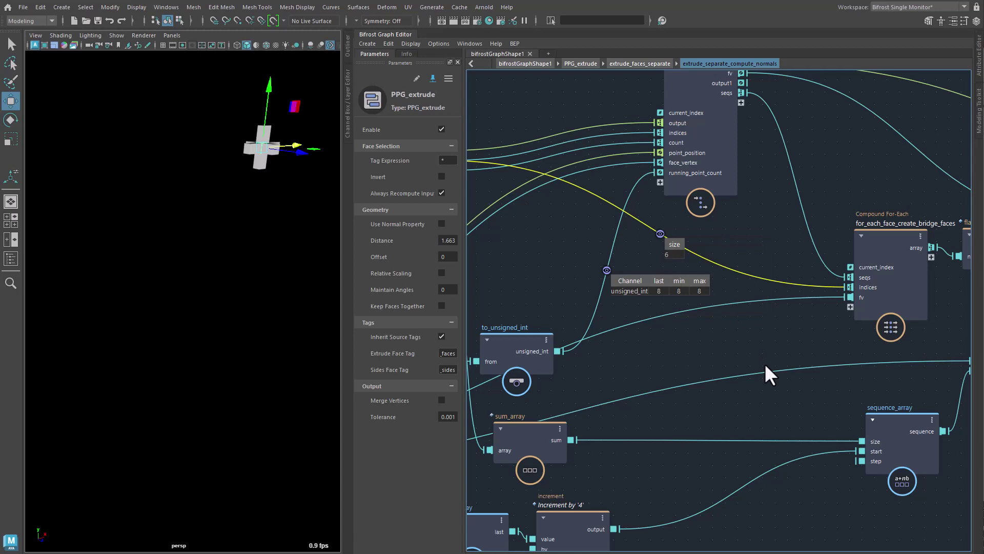
Turn on Keep Faces Together for a solid cube and add a watchpoint on the seqs wire.
click(441, 305)
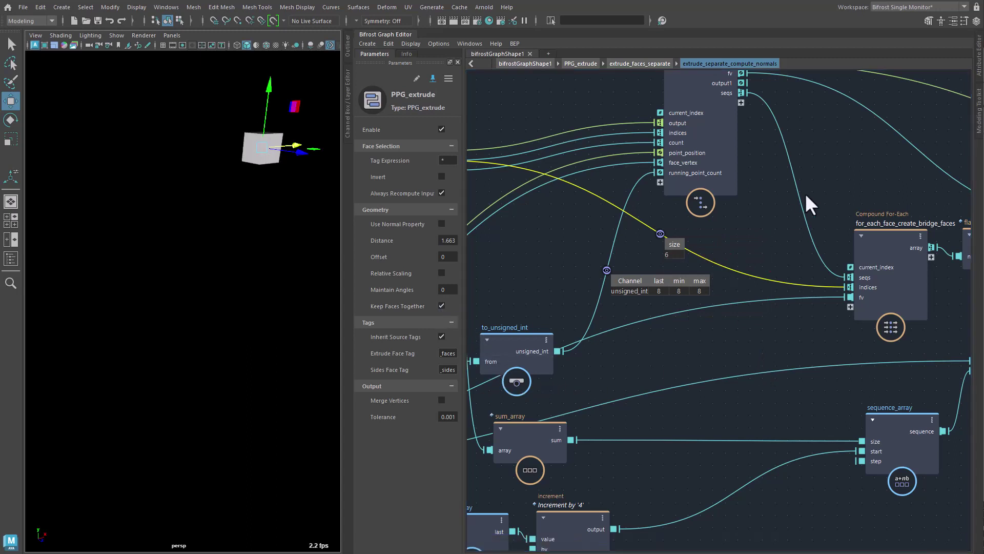
click(801, 208)
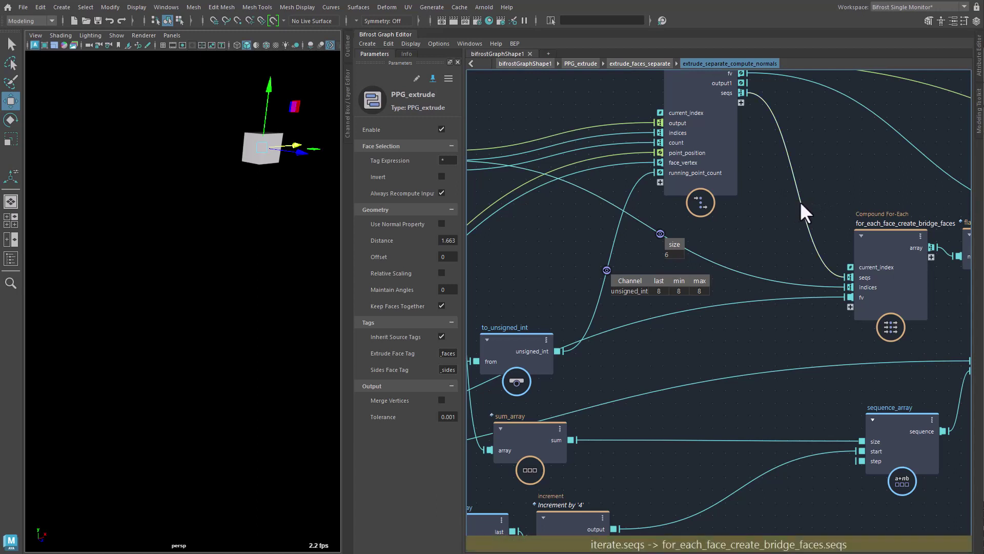
right_click(801, 201)
click(820, 219)
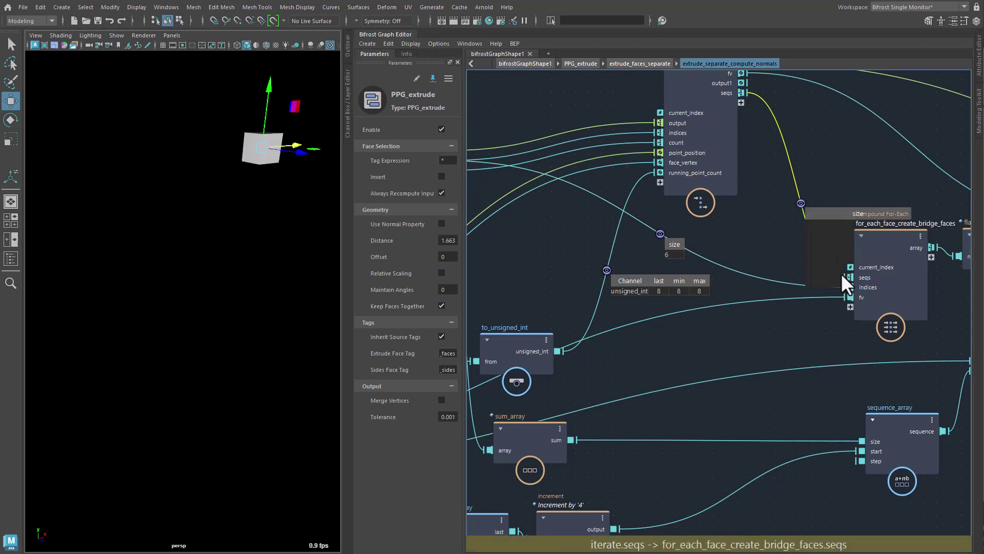
drag(801, 204, 731, 214)
scroll(693, 351, up, 5)
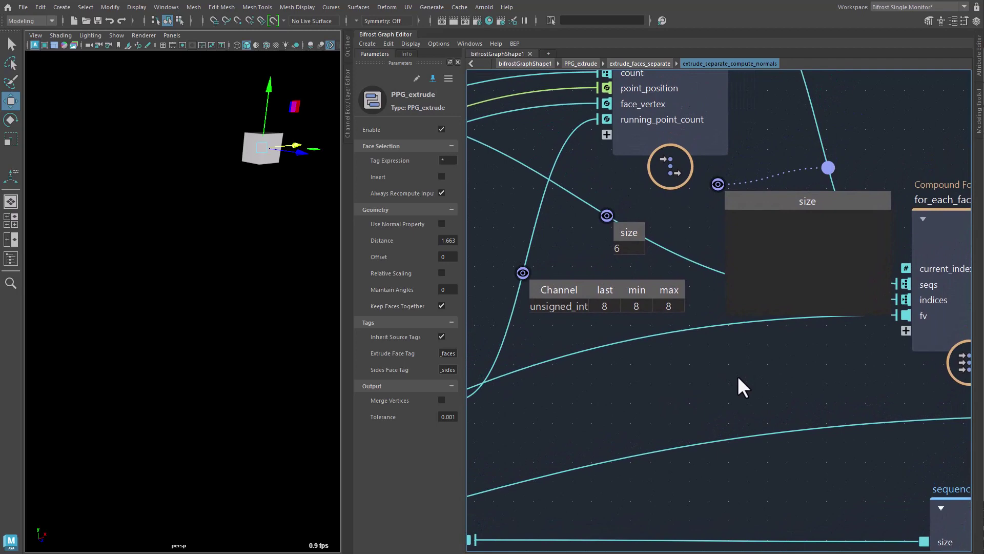
Delete the watchpoints from the graph.
click(853, 201)
key(Delete)
scroll(709, 255, down, 5)
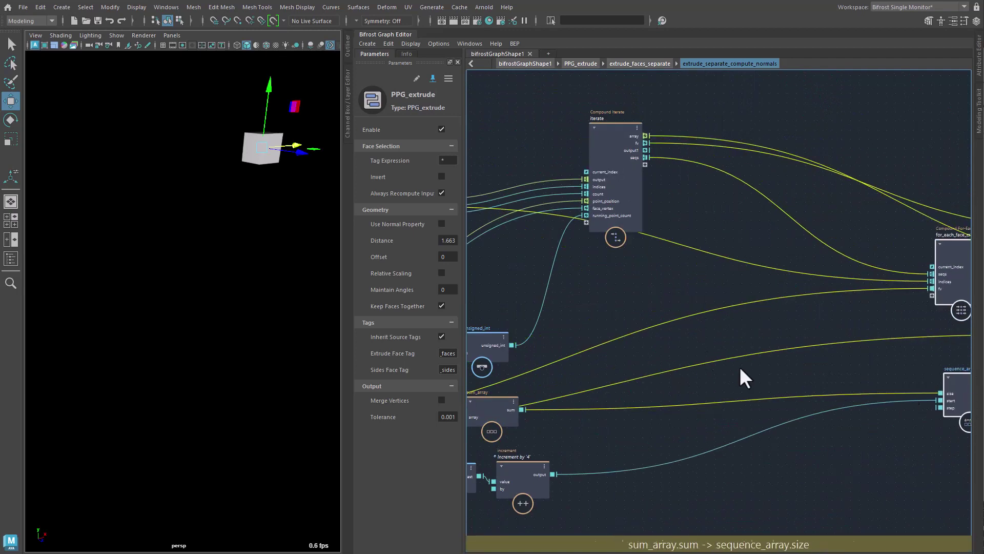
scroll(740, 367, up, 3)
Add a print node and wire unsigned_int, sum, increment and a lower output into value_1–4.
key(Tab)
text(print)
key(Return)
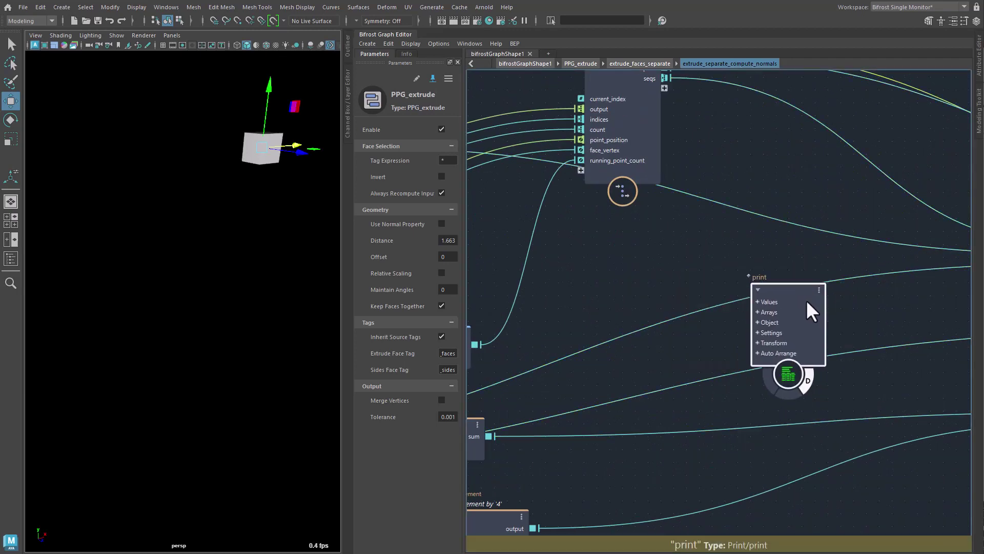
middle_drag(475, 344, 566, 296)
mouse_move(566, 296)
mouse_down()
mouse_move(852, 253)
mouse_move(855, 274)
mouse_up()
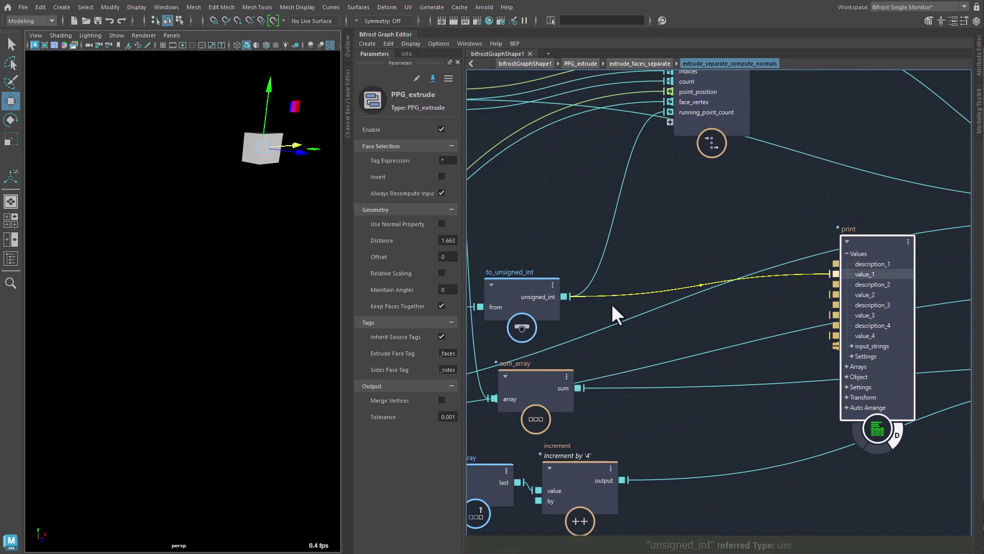
mouse_move(577, 387)
mouse_down()
mouse_move(802, 318)
mouse_move(837, 295)
mouse_up()
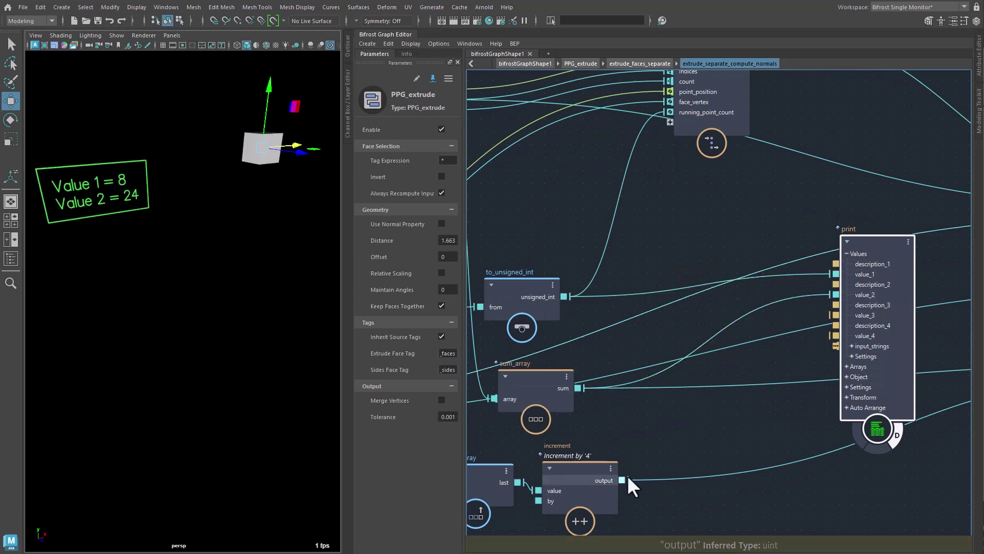
drag(623, 479, 834, 315)
middle_drag(777, 504, 832, 461)
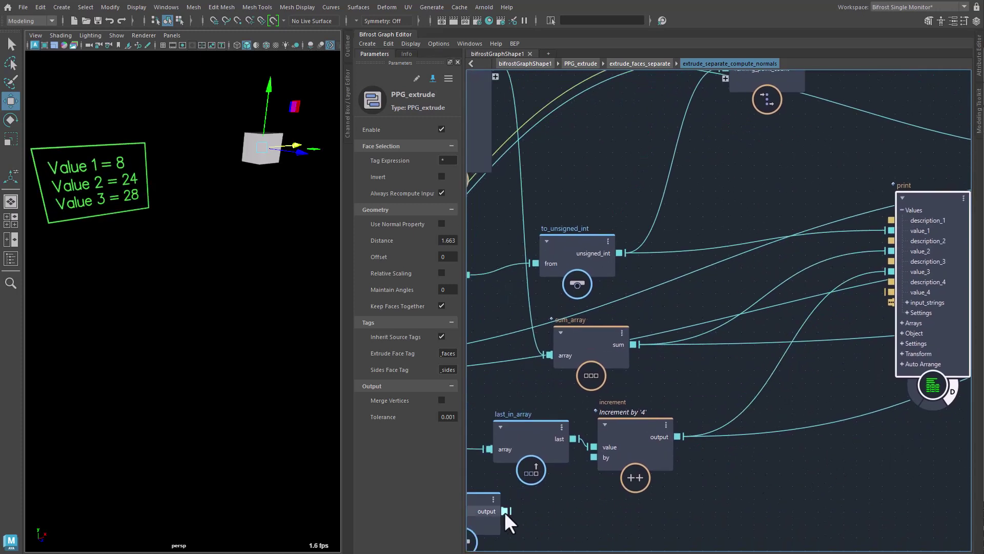
drag(506, 511, 895, 293)
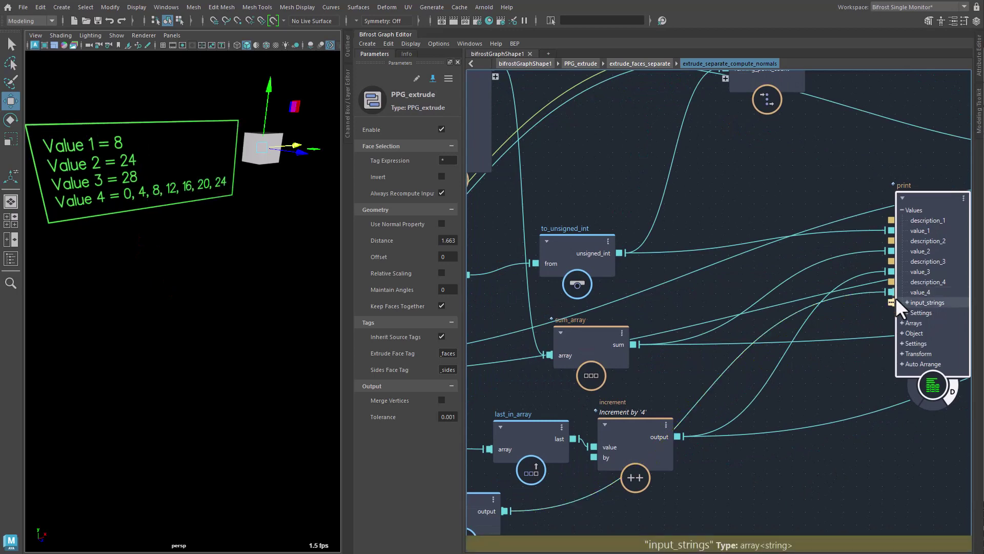
click(902, 210)
Connect iterate's fv and seqs outputs to array_1–3, then move the cube to update Array 1.
middle_drag(814, 381, 698, 539)
drag(701, 125, 782, 420)
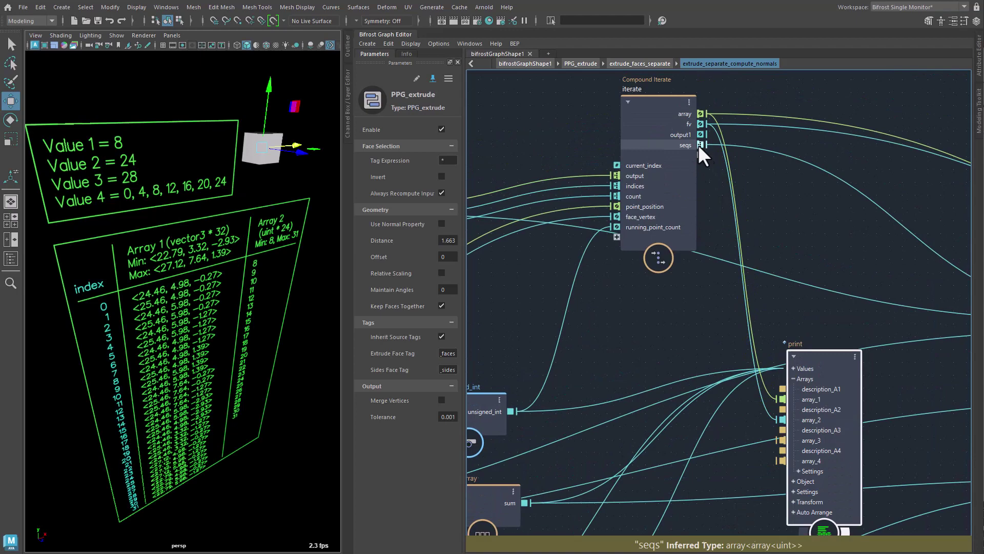
drag(700, 144, 781, 440)
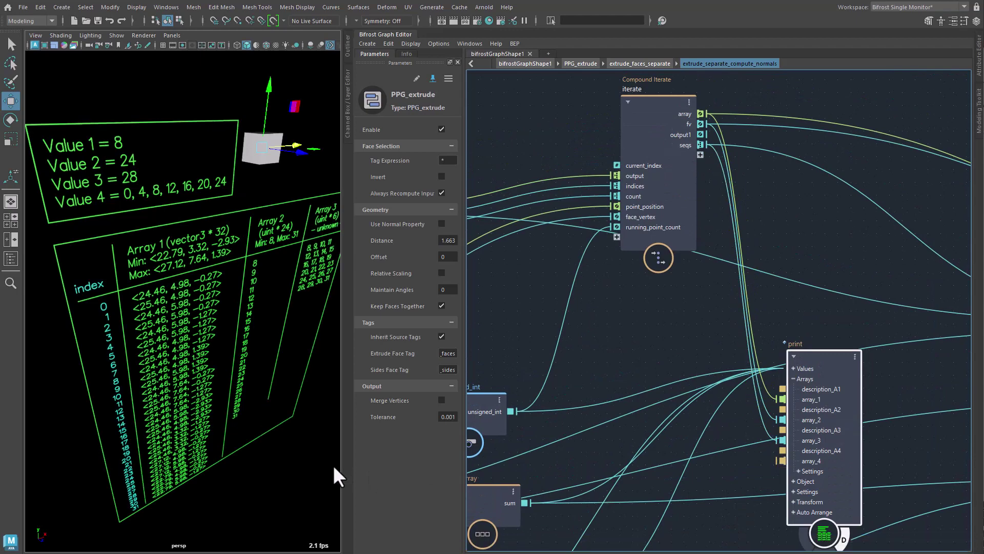
alt+drag(247, 460, 266, 307)
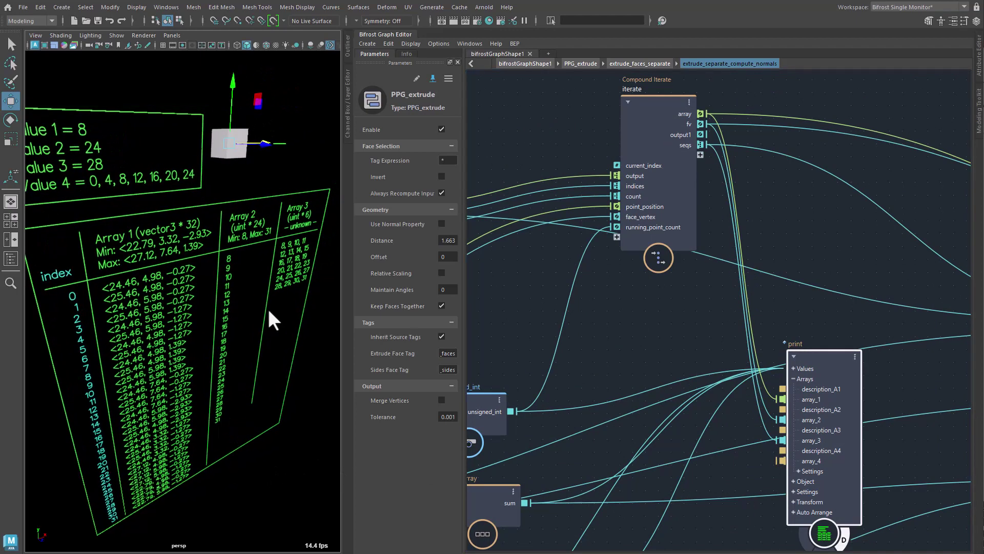
drag(231, 149, 272, 125)
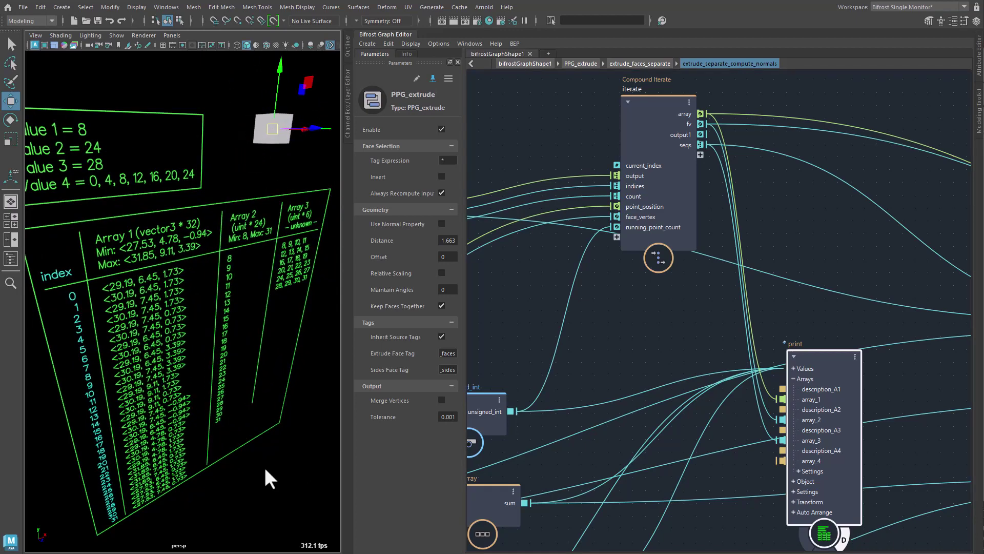
Collapse the print node's Arrays, park it beside iterate, and toggle it off and back on.
click(793, 378)
drag(828, 364, 793, 286)
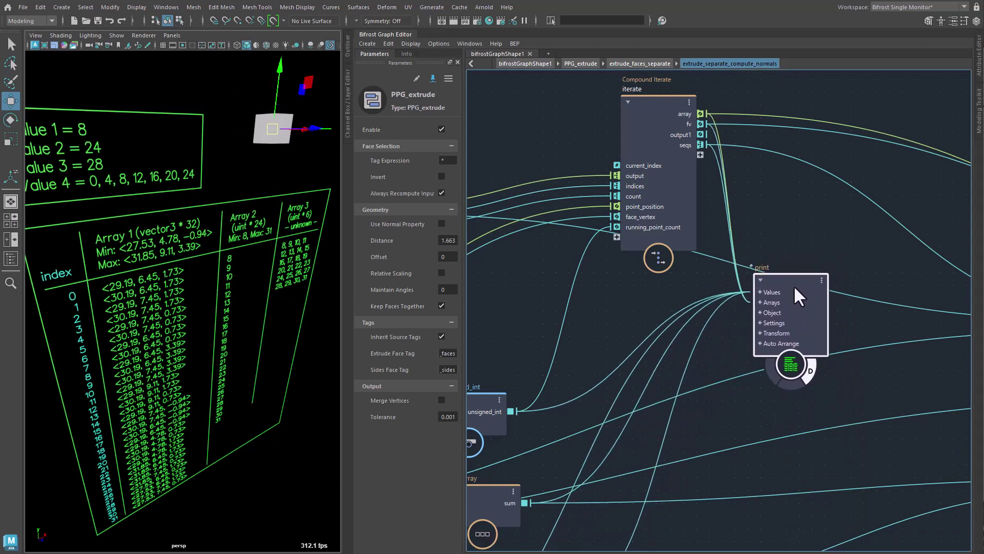
click(808, 371)
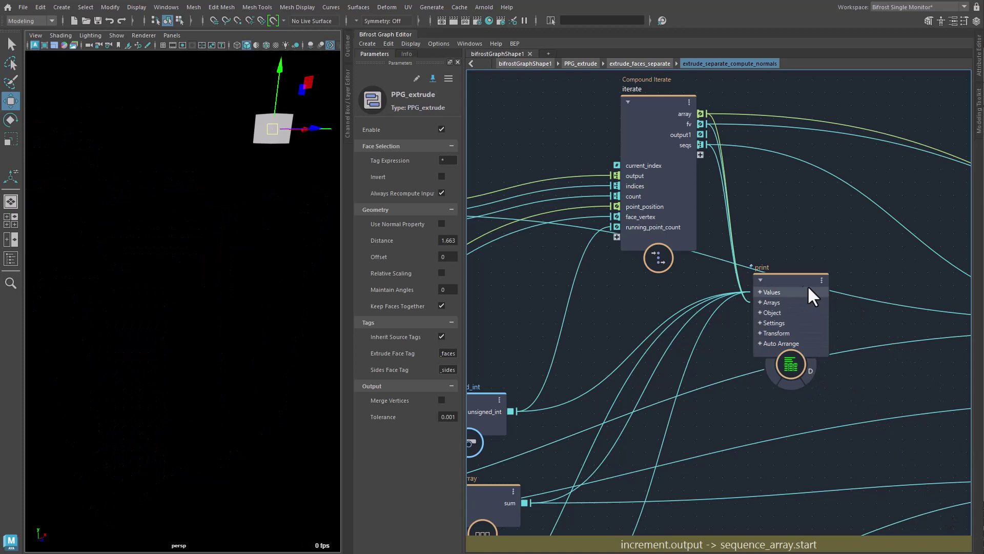
mouse_move(804, 285)
mouse_down()
mouse_move(780, 282)
mouse_move(790, 289)
mouse_up()
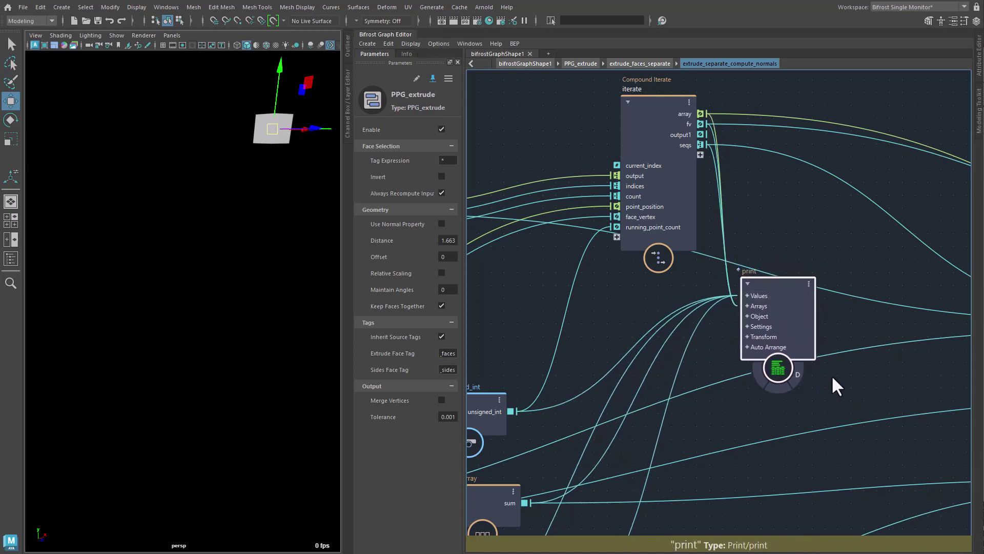
click(798, 375)
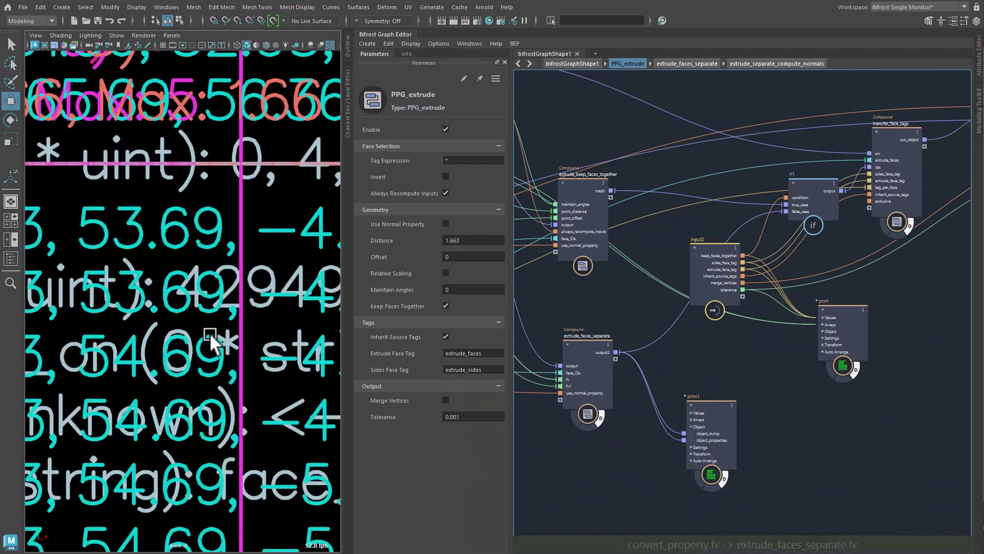
Set the print node's Stacking Method to Along Y.
scroll(177, 347, down, 3)
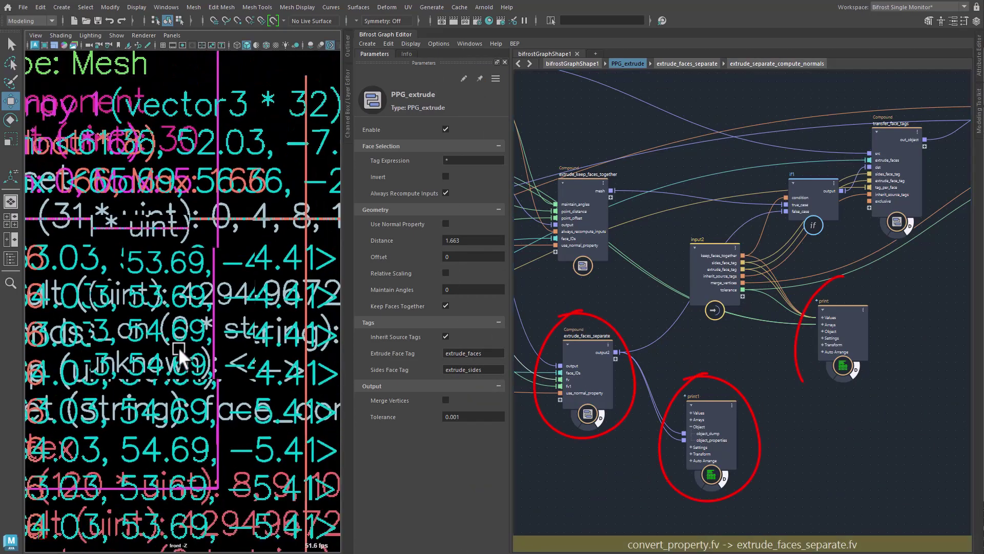
scroll(177, 347, down, 8)
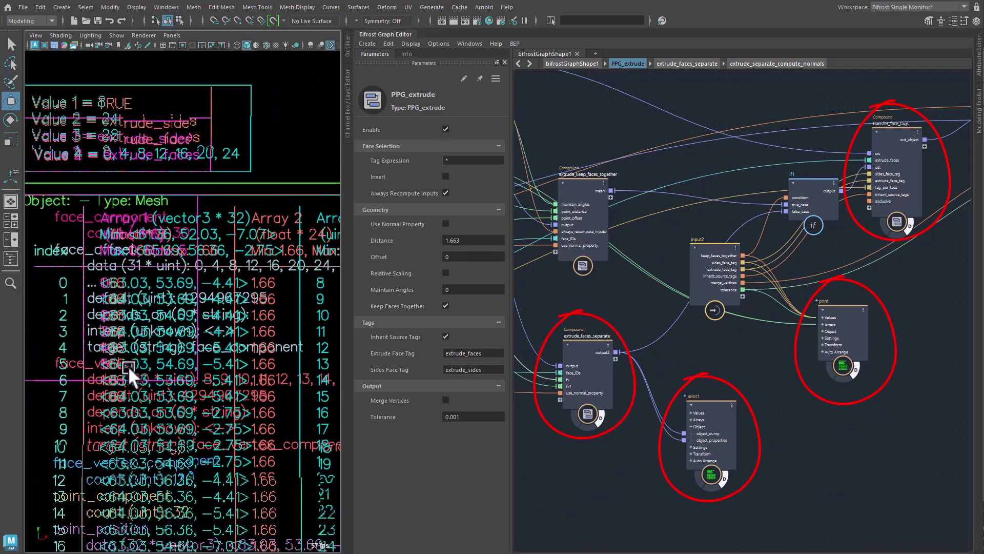
scroll(128, 365, down, 5)
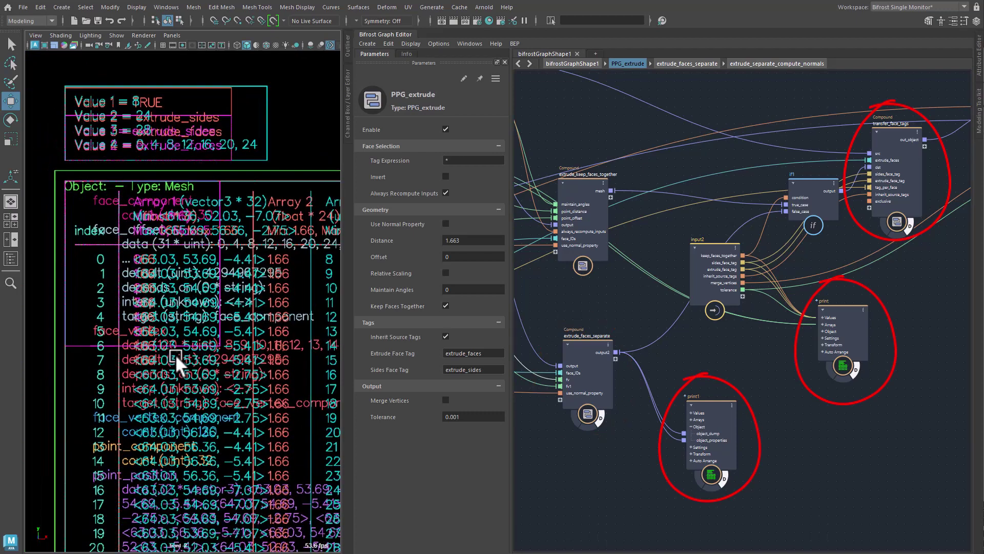
click(832, 312)
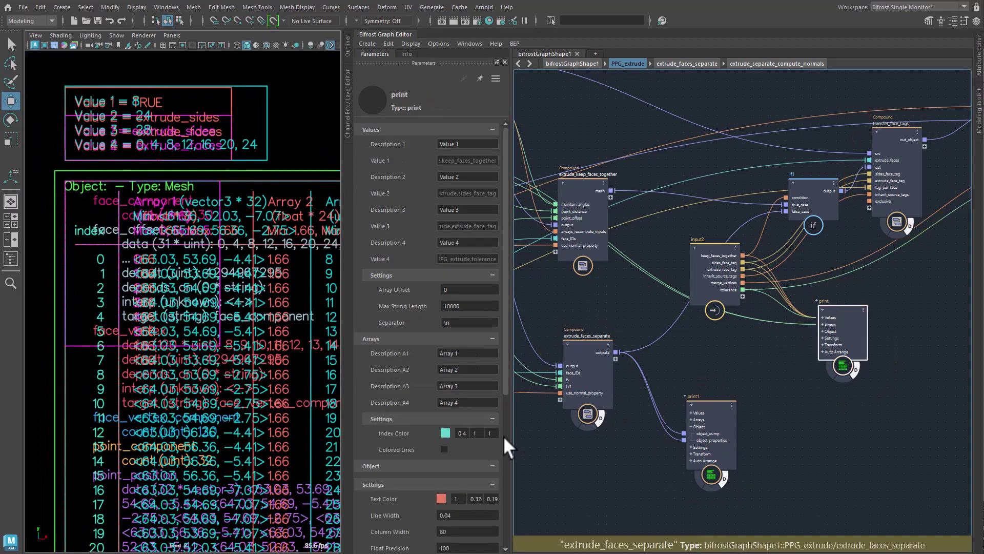
scroll(448, 448, down, 8)
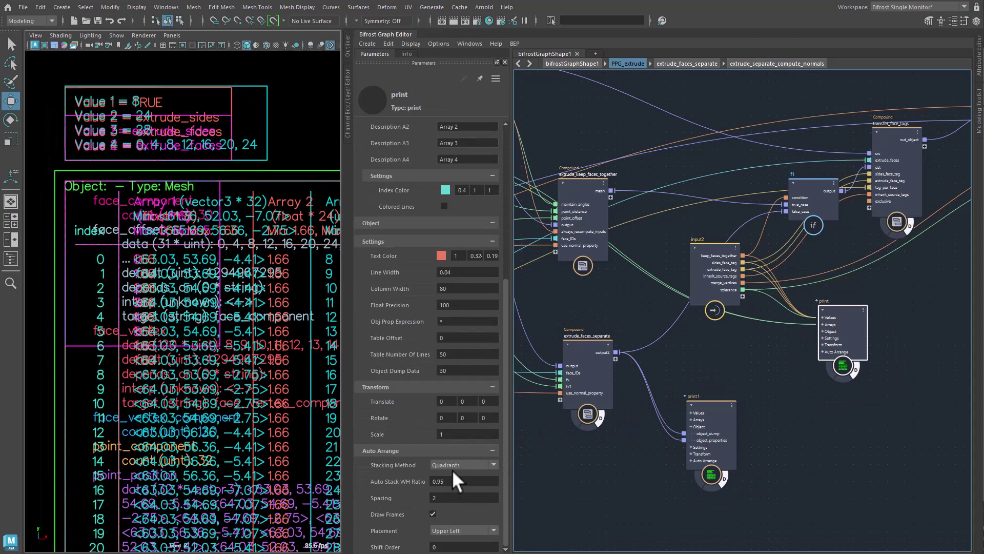
click(457, 462)
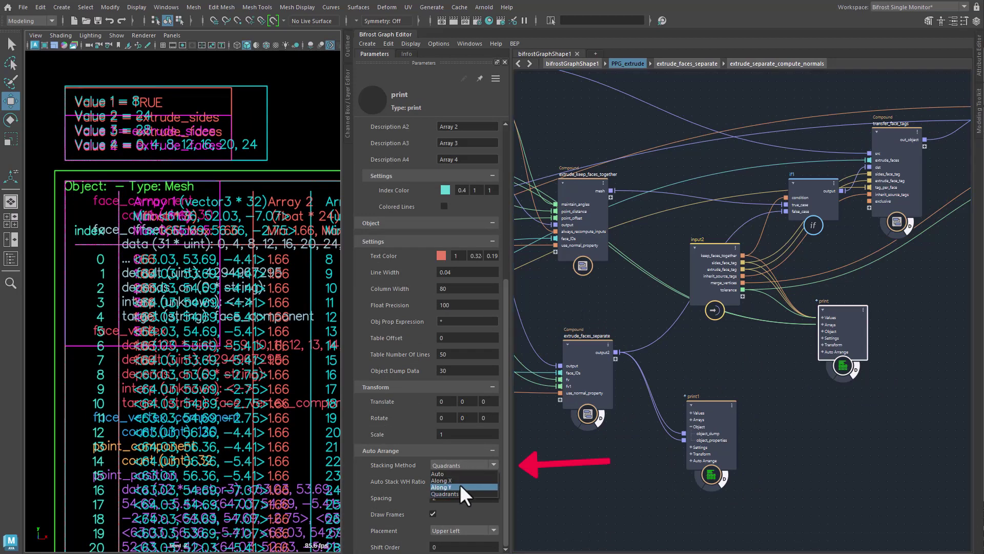
click(460, 485)
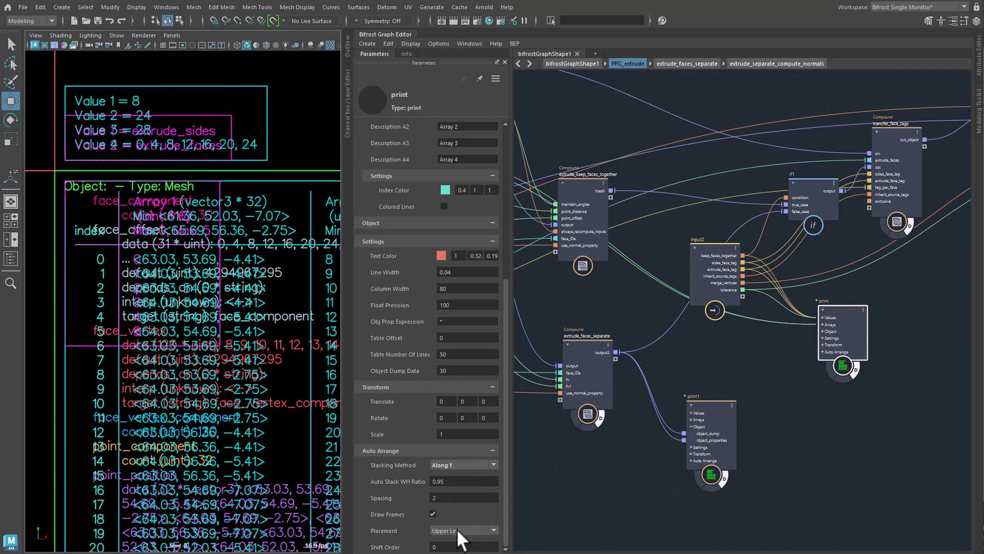
Select print1 and zoom the viewport out to see the stacked tables.
click(718, 404)
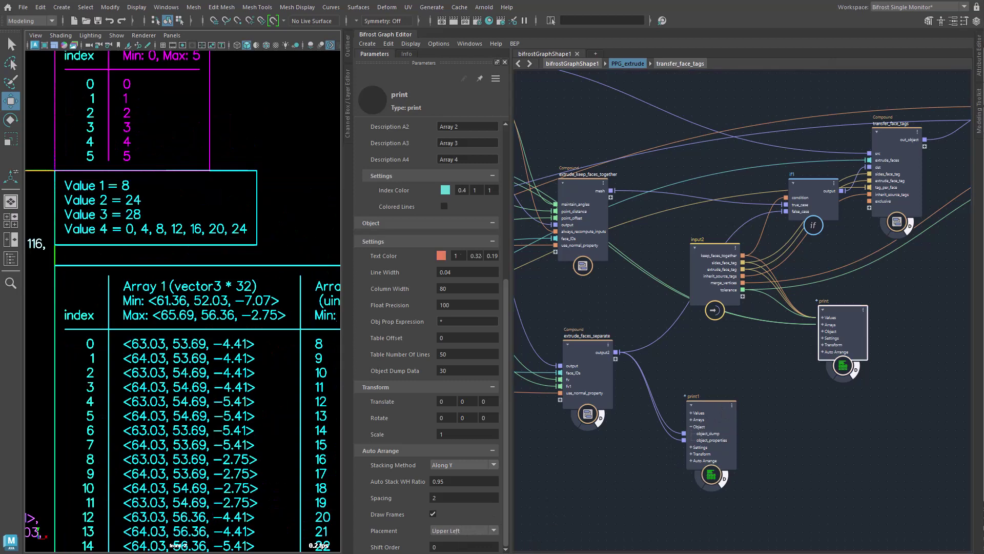
scroll(146, 373, down, 10)
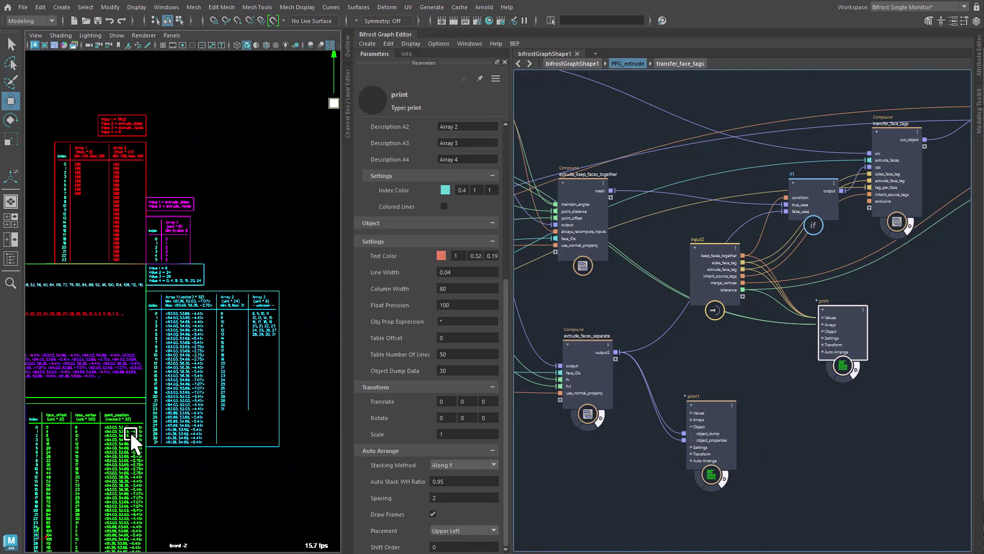
scroll(220, 475, down, 3)
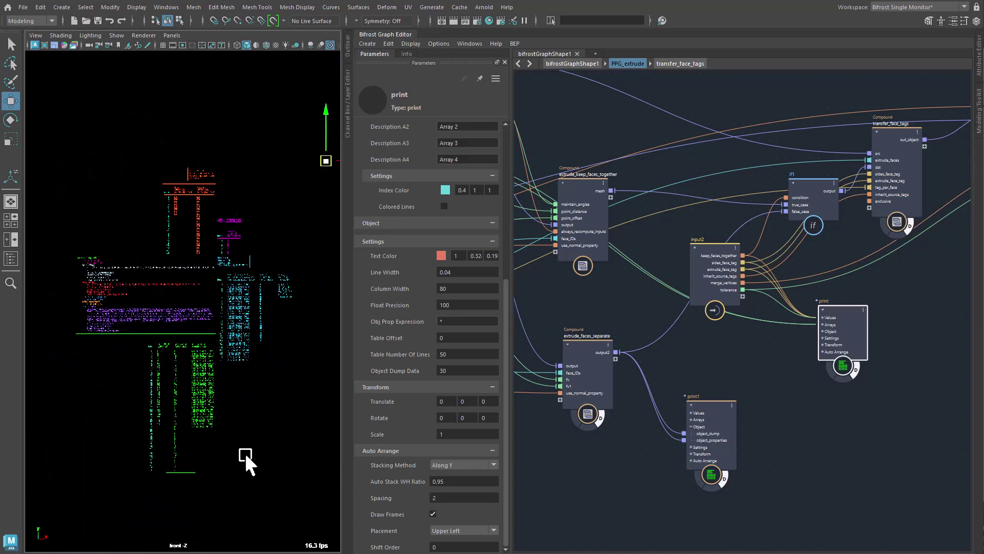
scroll(245, 454, up, 5)
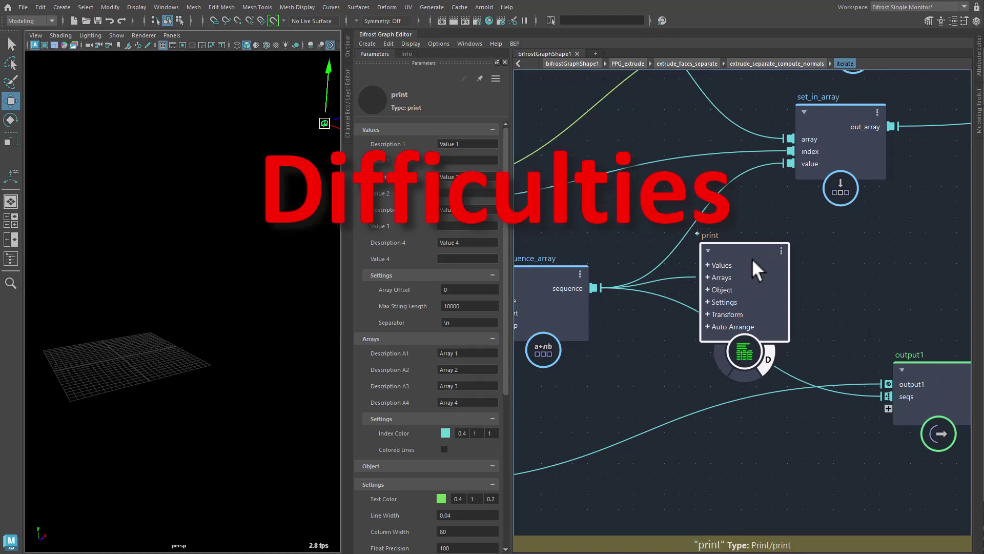
Navigate the breadcrumbs back to the graph level containing the iterate node.
click(805, 64)
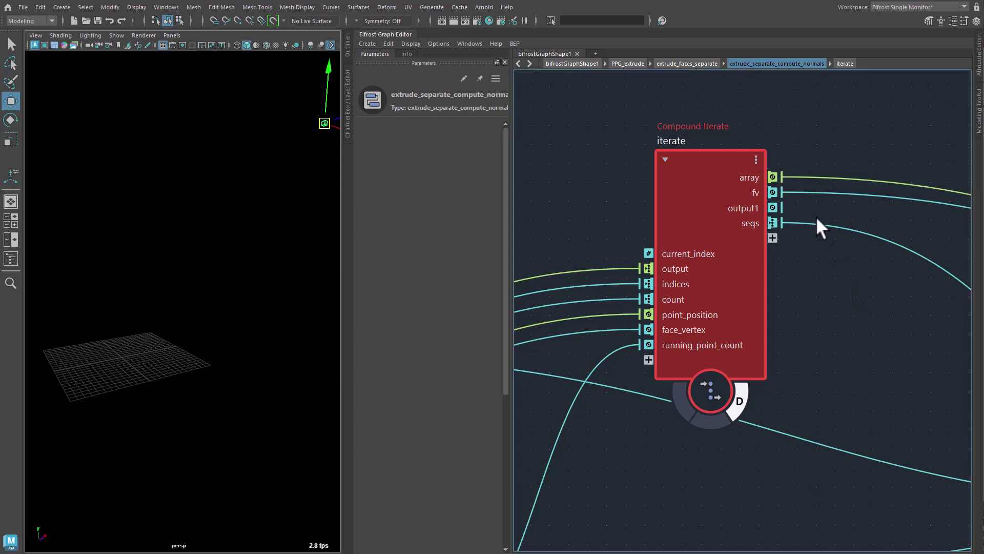
click(844, 64)
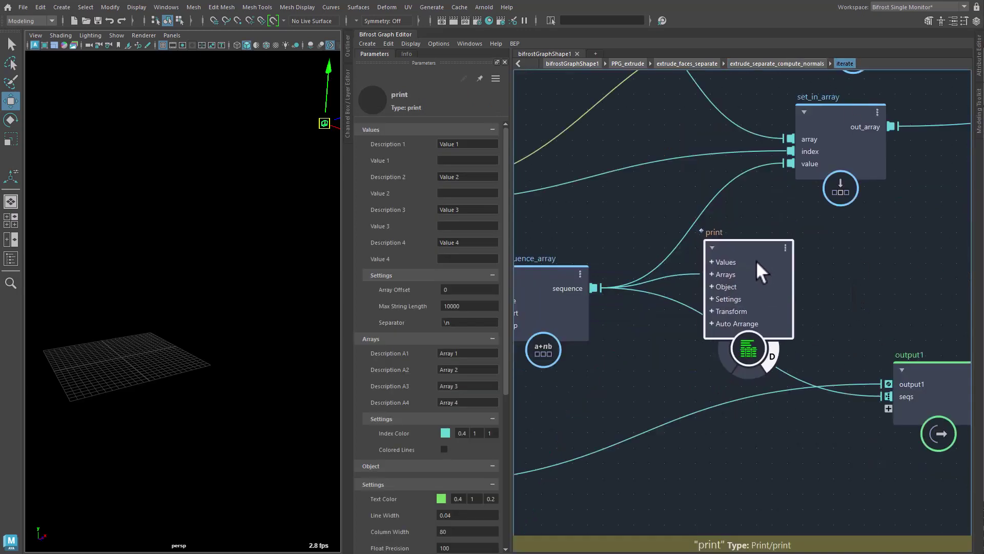
click(772, 64)
middle_drag(805, 330, 710, 323)
Add a print node beside iterate with array, fv and seqs wired into array_1–3.
key(Tab)
text(print)
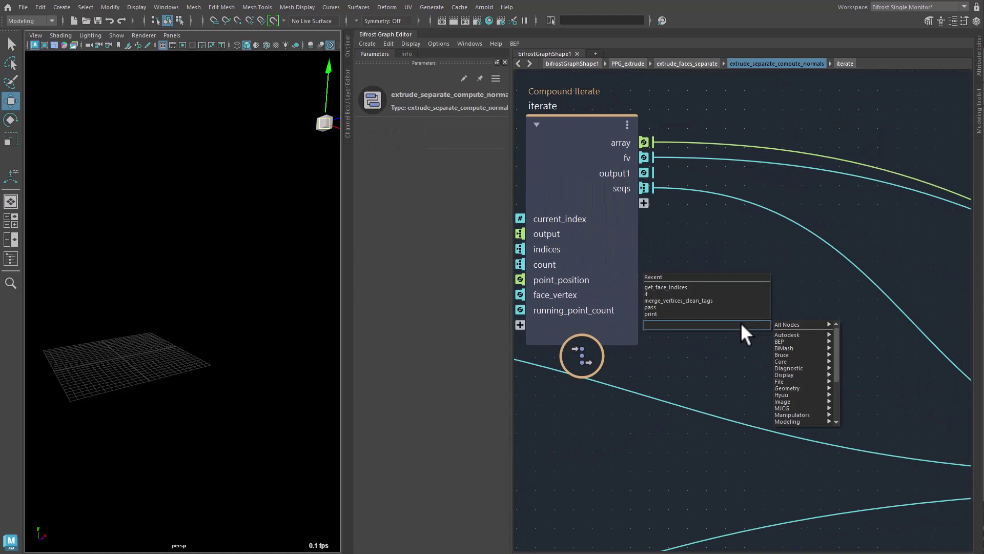
key(Return)
drag(759, 354, 783, 281)
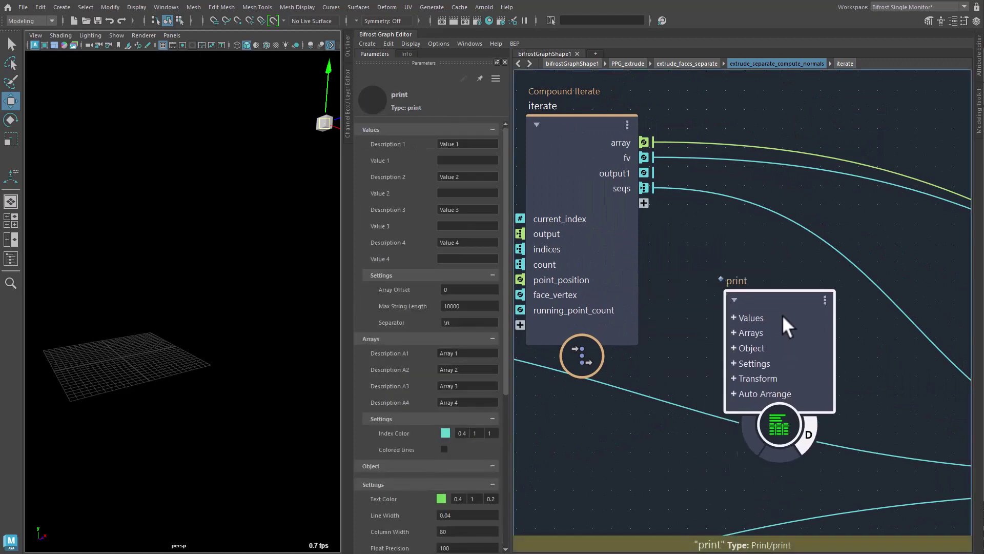
drag(644, 142, 718, 344)
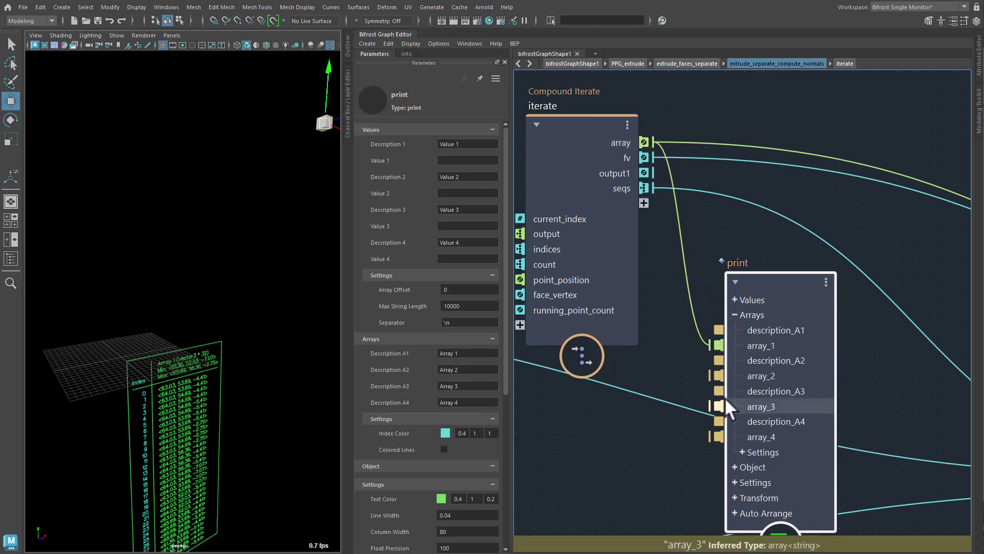
alt+drag(328, 441, 267, 386)
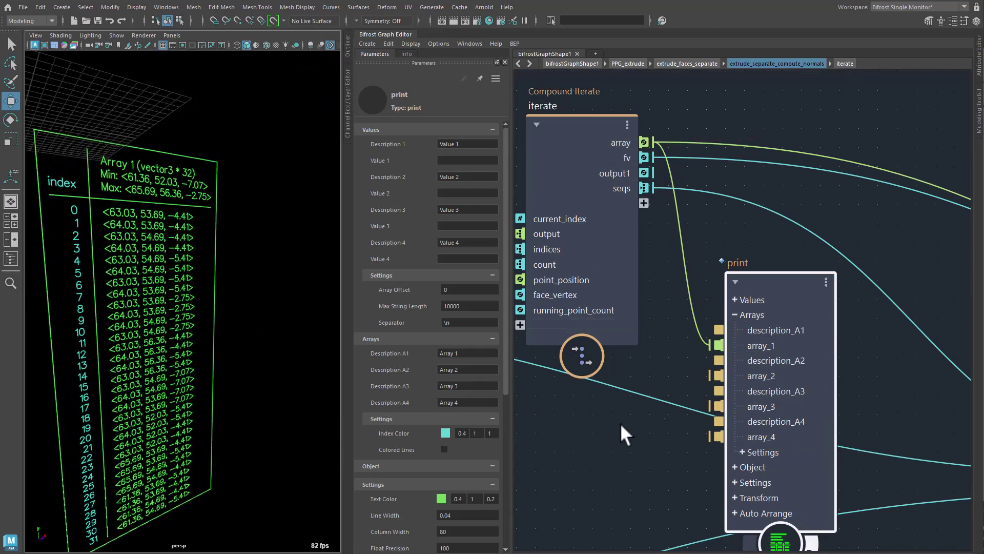
drag(644, 157, 718, 376)
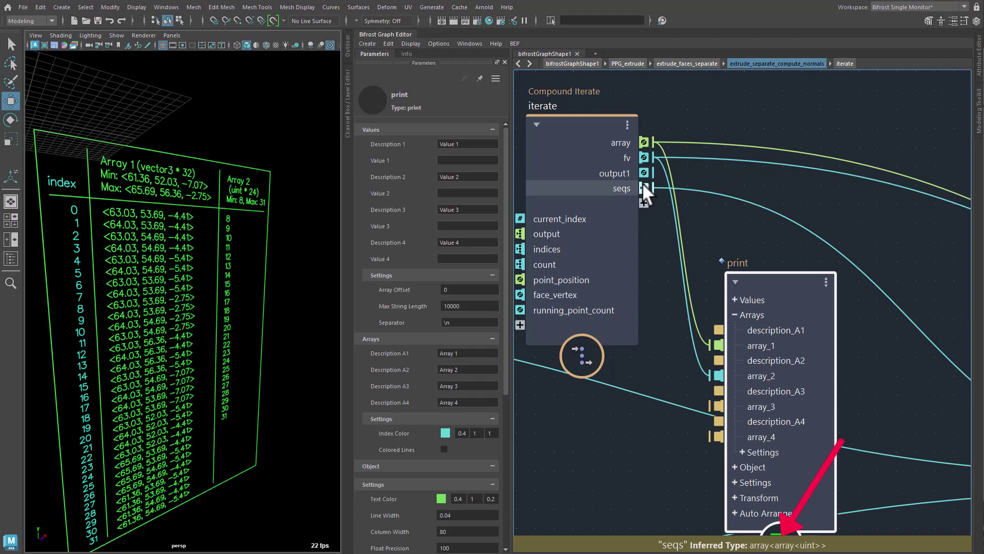
drag(642, 185, 718, 406)
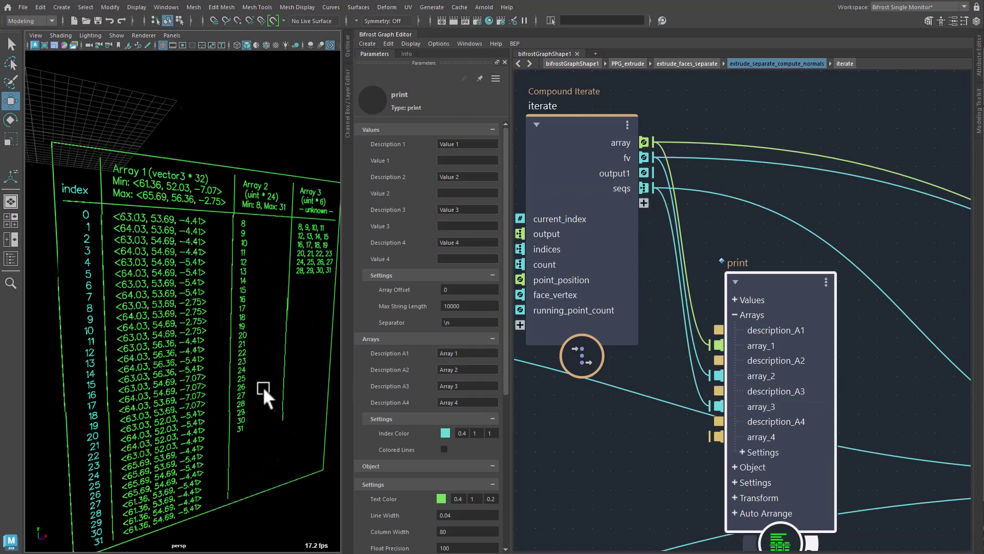
alt+drag(262, 386, 97, 389)
alt+right_drag(98, 388, 215, 389)
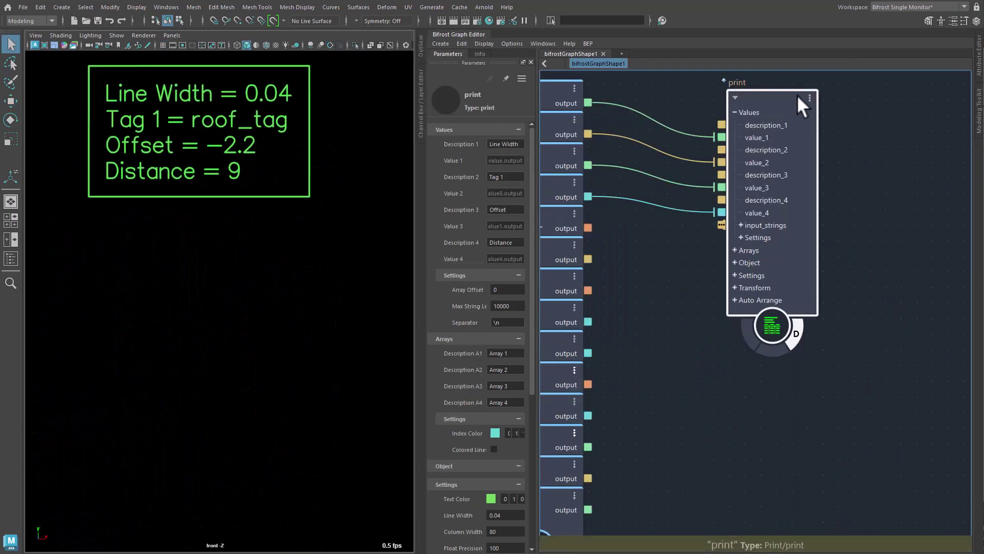
Add a print_to_string node beside the print node.
drag(797, 94, 890, 100)
key(Tab)
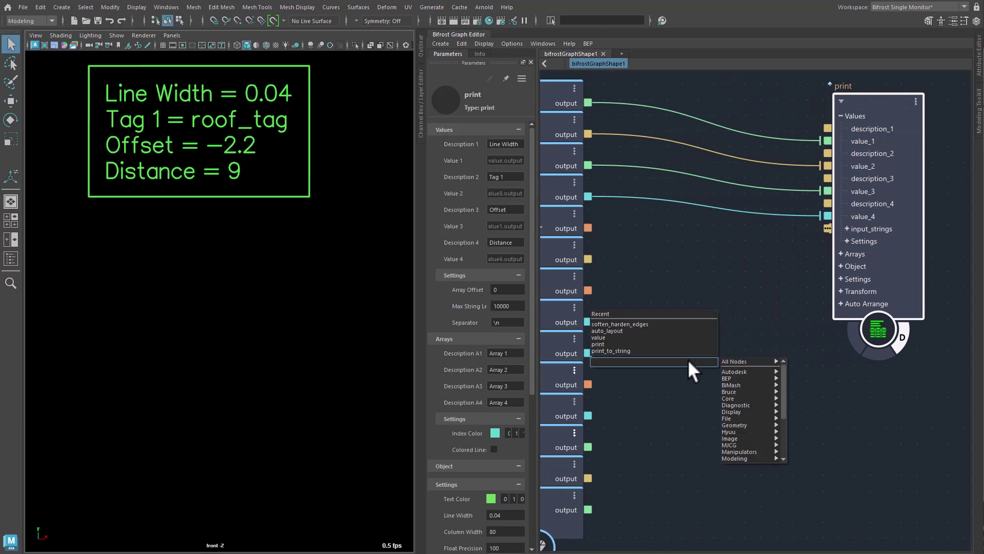
text(print_to)
key(Return)
drag(690, 395, 732, 273)
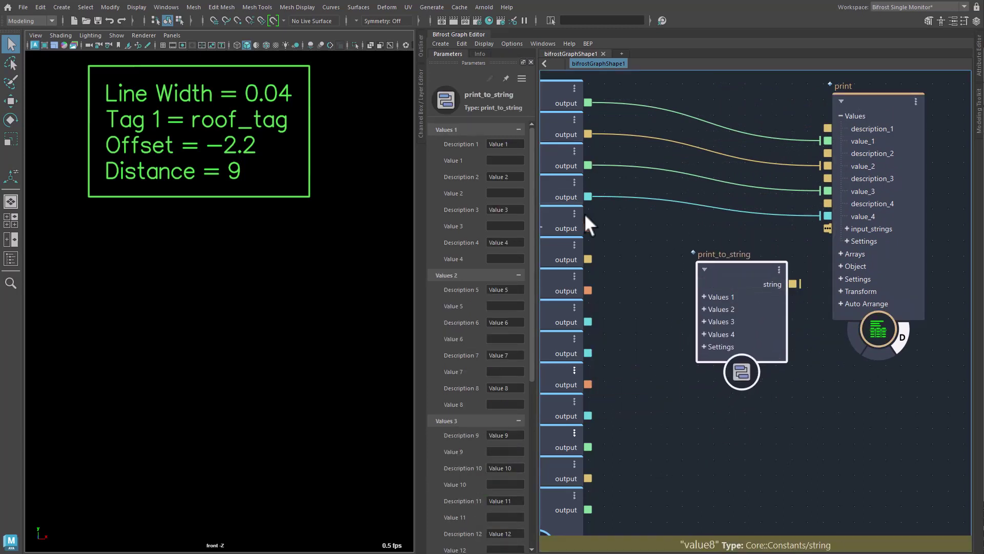
Wire ten graph outputs into print_to_string's value_1 through value_10.
drag(588, 228, 690, 321)
drag(588, 259, 687, 347)
drag(588, 291, 690, 371)
drag(588, 322, 690, 396)
drag(588, 353, 690, 435)
drag(588, 385, 690, 459)
drag(588, 415, 689, 484)
drag(588, 447, 687, 509)
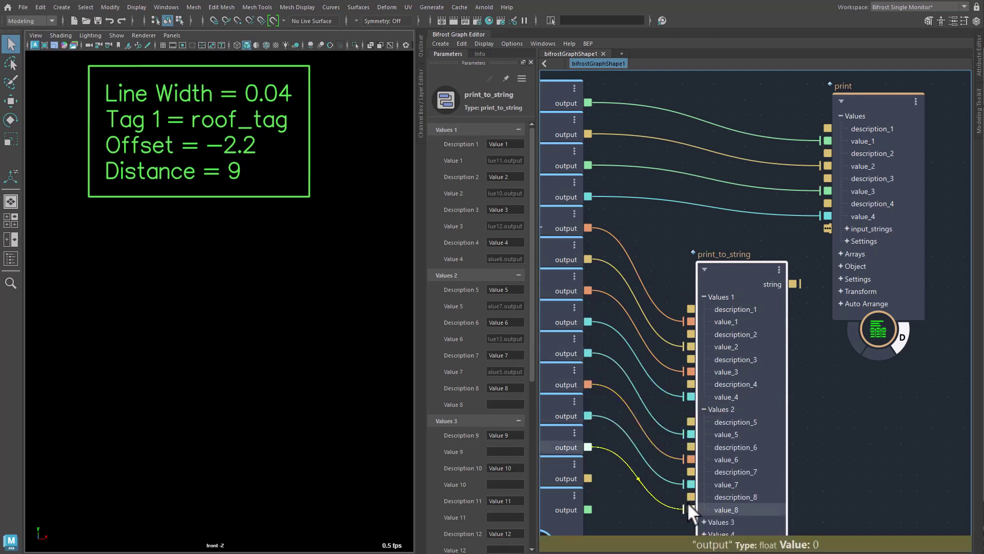
drag(743, 254, 725, 168)
drag(588, 478, 694, 435)
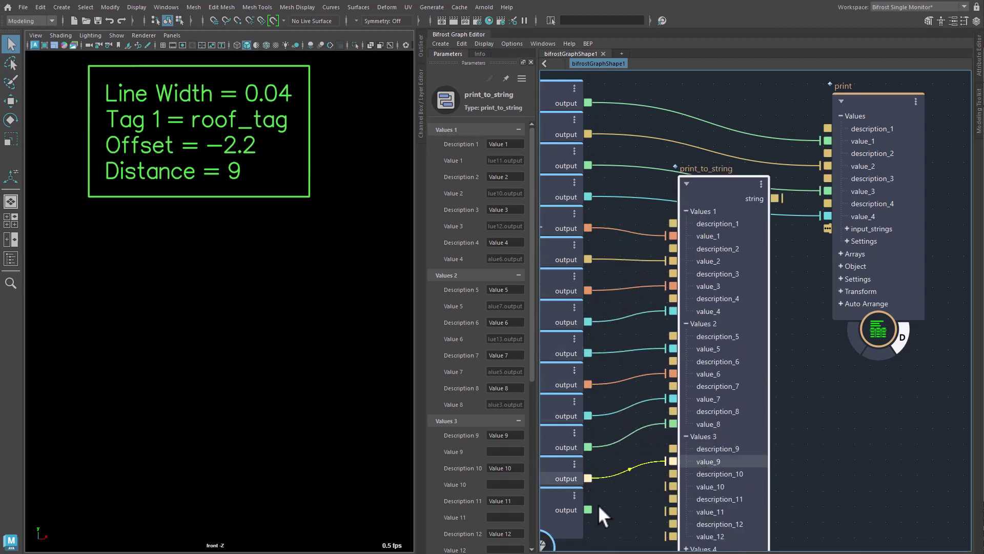
drag(588, 509, 673, 485)
Feed print_to_string's string into print's input_strings and frame the viewport.
drag(723, 189, 707, 258)
drag(774, 198, 826, 228)
key(f)
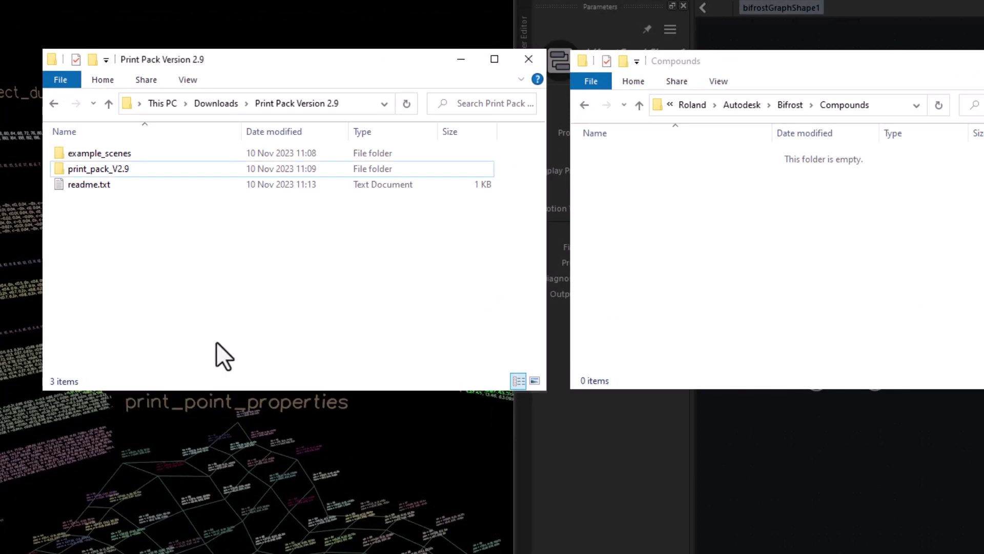
Drag the print_pack_V2.9 folder from Print Pack Version 2.9 into Bifrost Compounds to copy it.
click(140, 169)
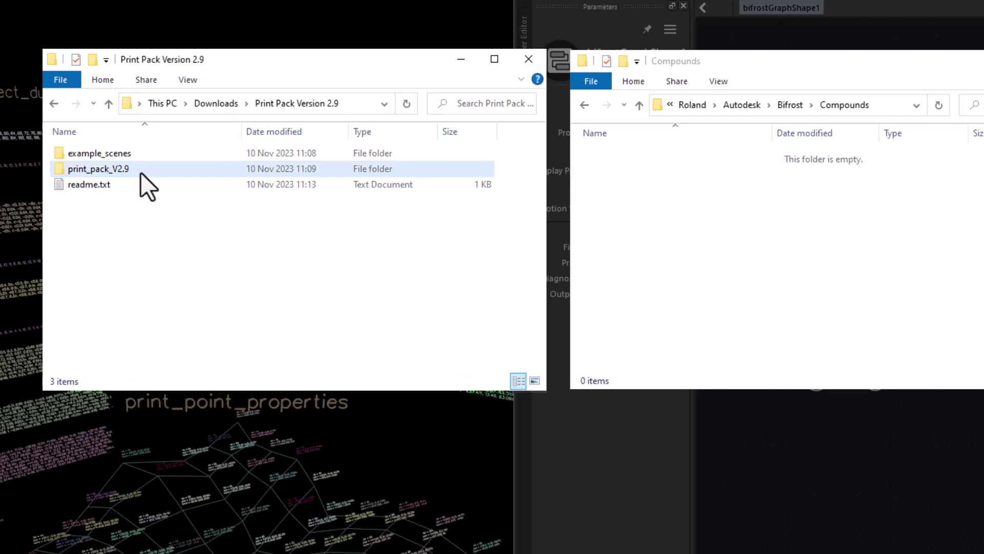
click(140, 171)
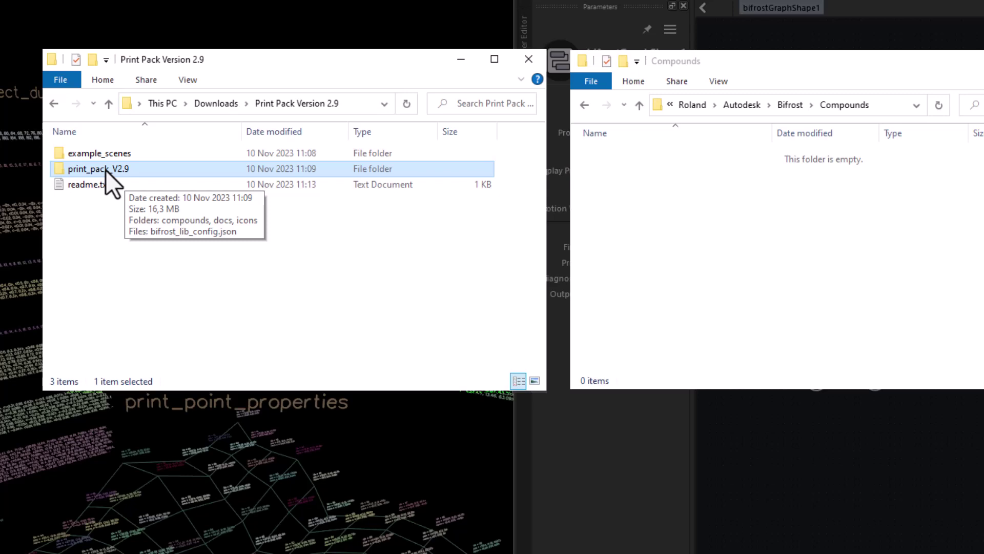
drag(106, 170, 750, 243)
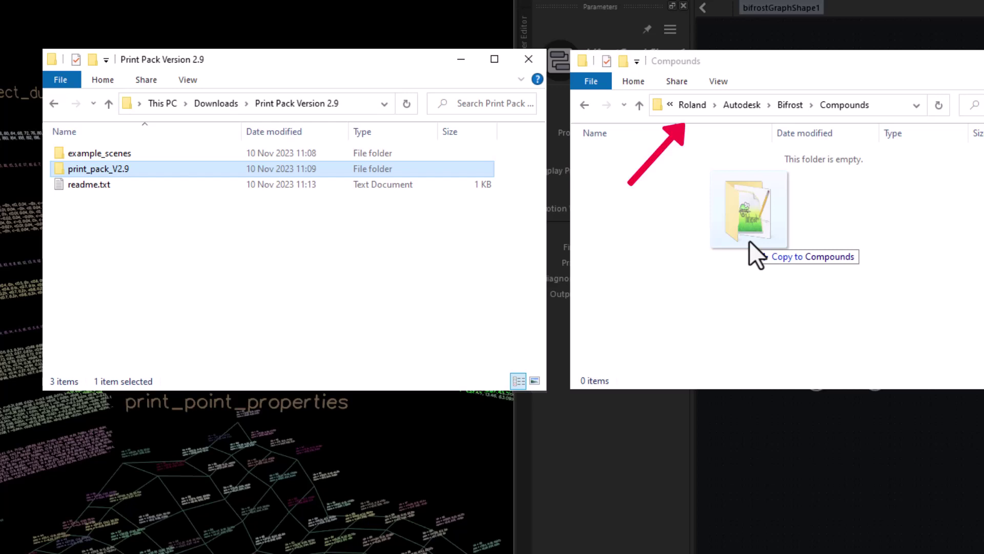
drag(749, 241, 749, 241)
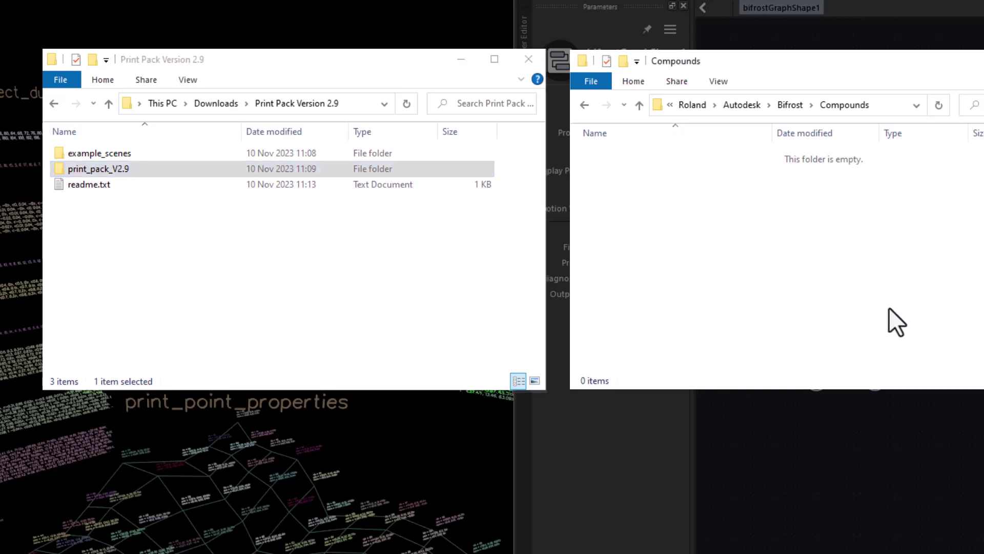